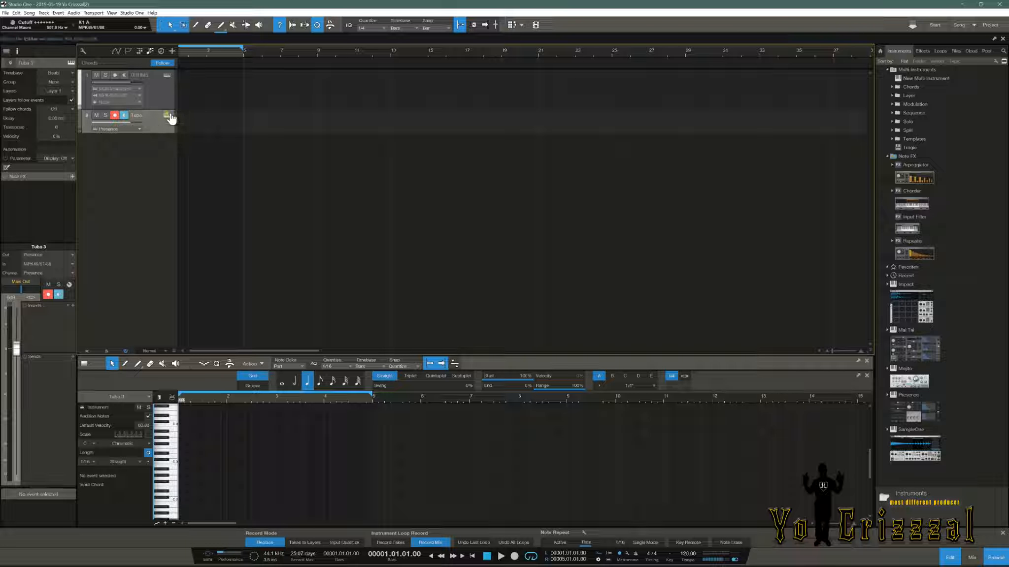
Step: Open the Presence editor of the Tuba 3 track and record a four-bar chord part within the loop range
left_click(167, 115)
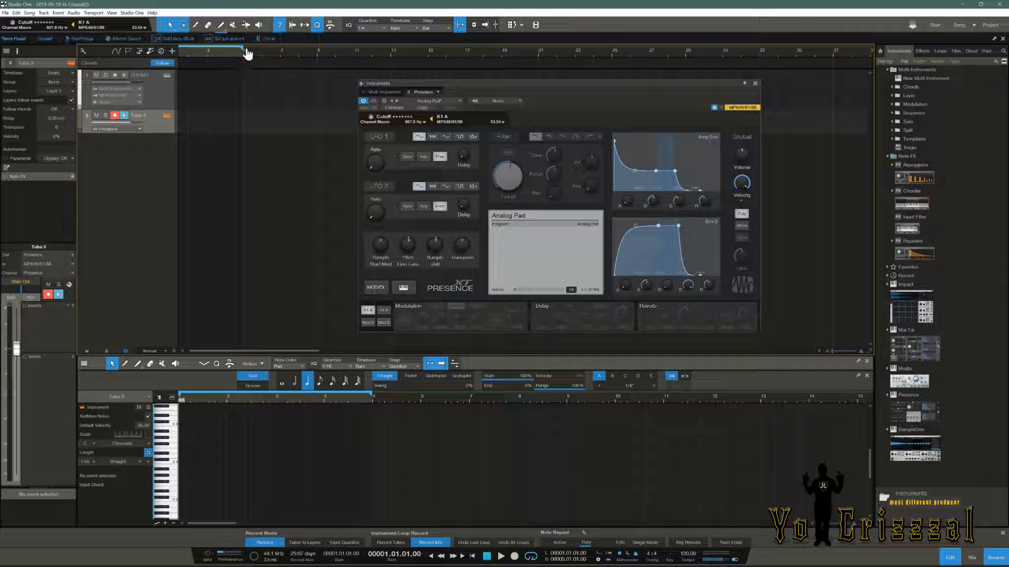
left_click_drag(243, 49, 246, 48)
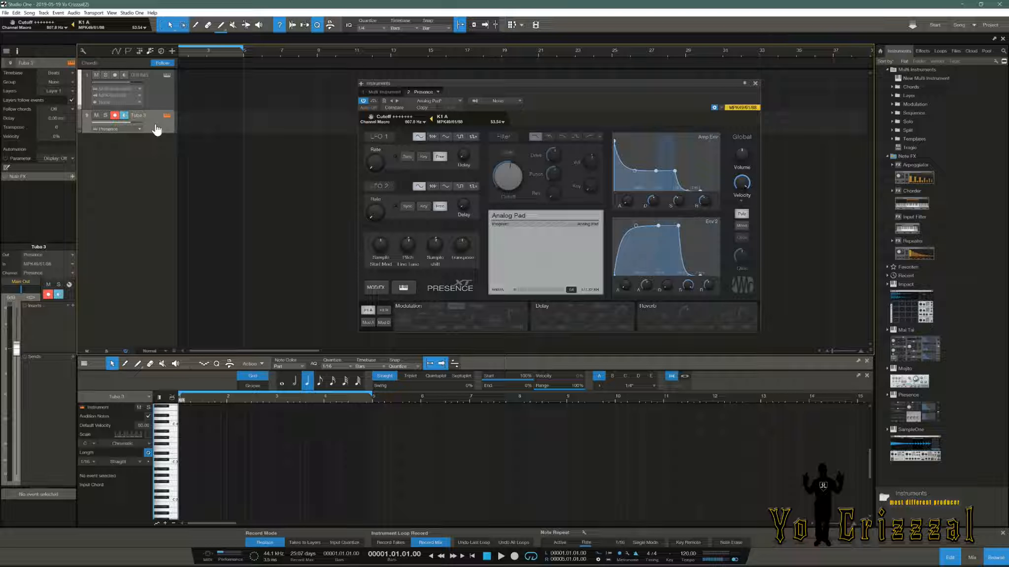
key("KP_Multiply")
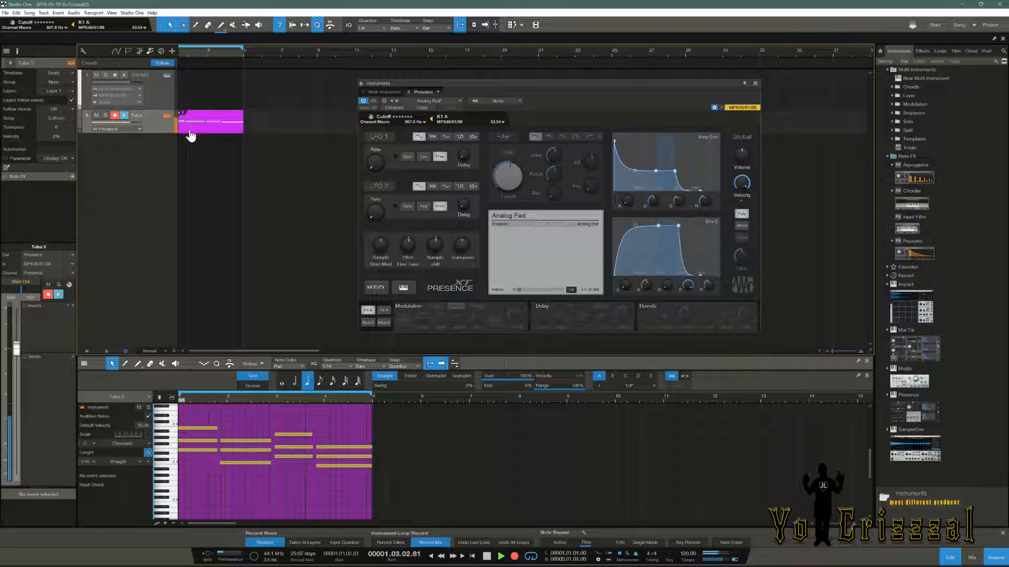
key("space")
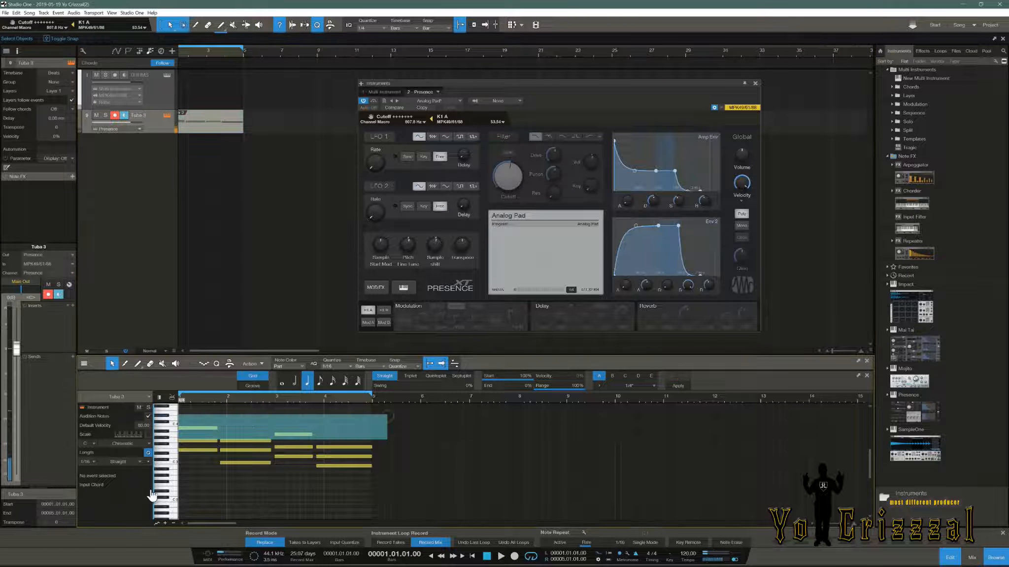
Step: Apply Quantize 50% to all recorded chord notes and play the loop
left_click(190, 450)
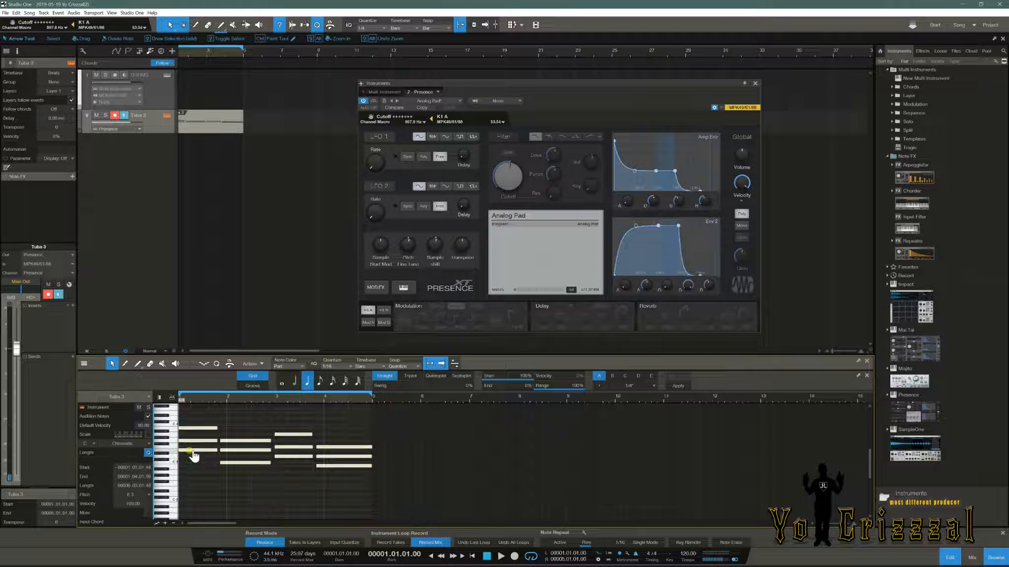
right_click(193, 456)
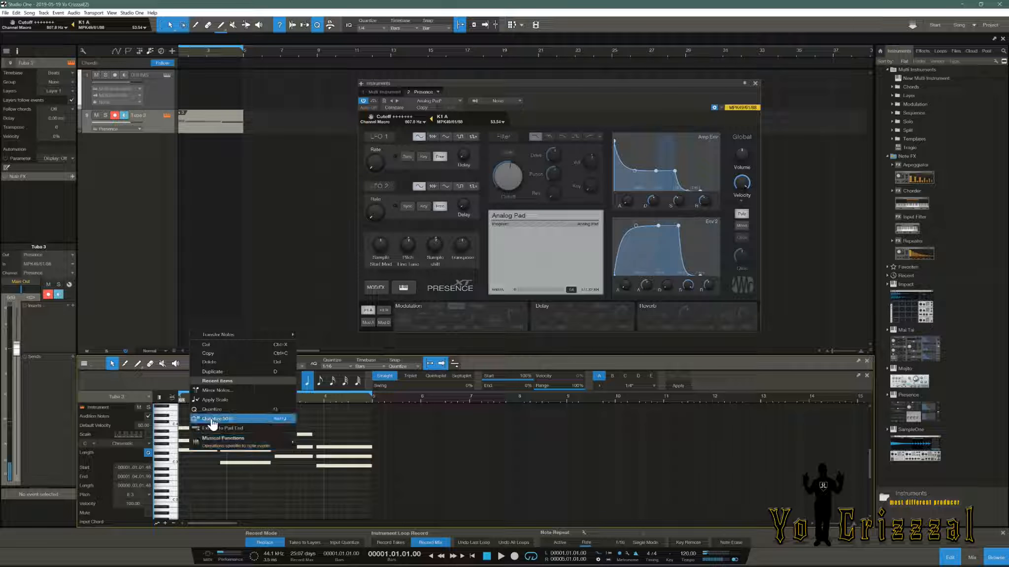
left_click(211, 419)
key("space")
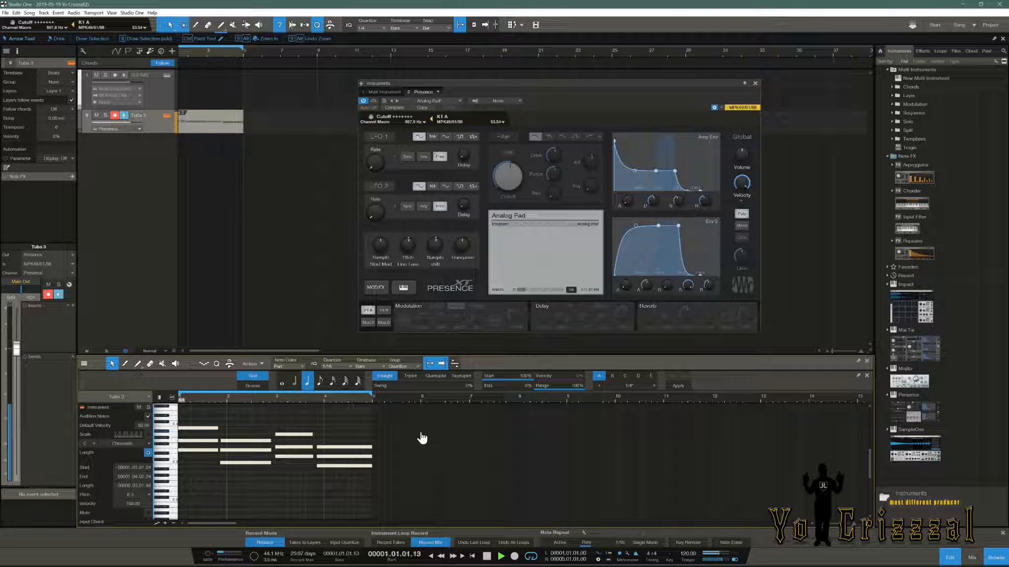
key("space")
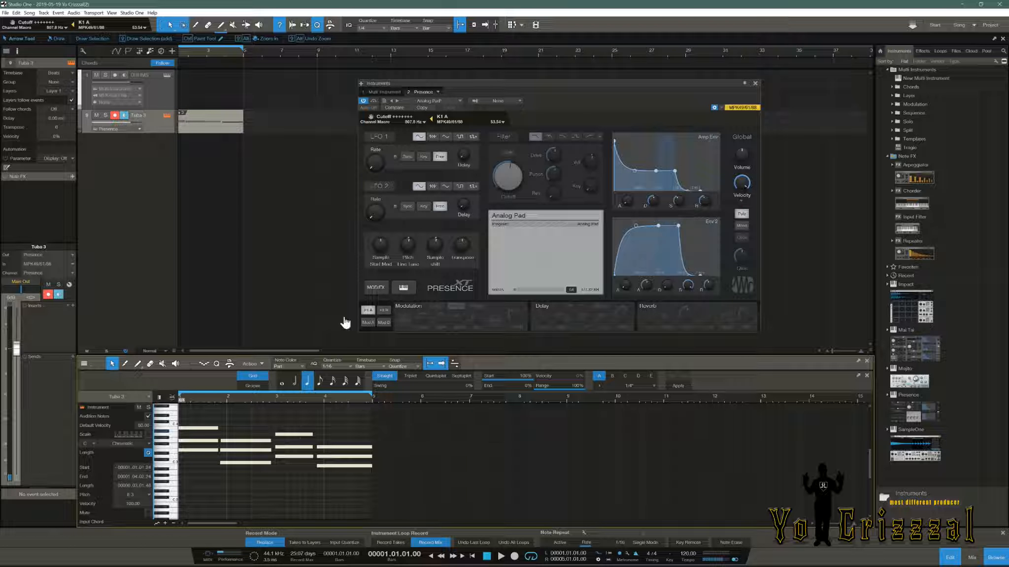
right_click(373, 165)
left_click(311, 198)
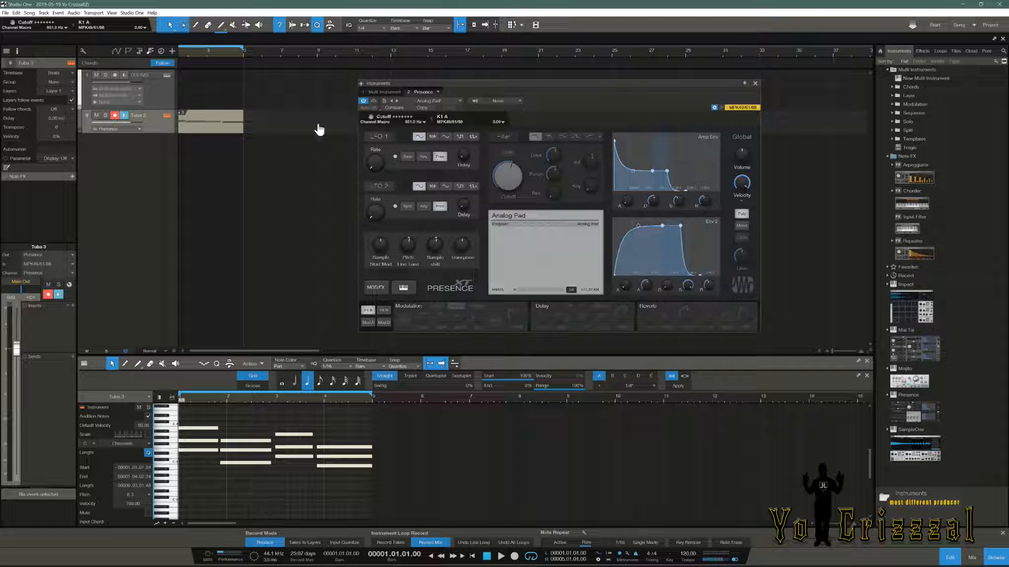
Step: Remove all assigned targets, from Cutoff to Velocity To Cutoff, from Knob 1 in the Presence channel's macro controls
left_click(70, 285)
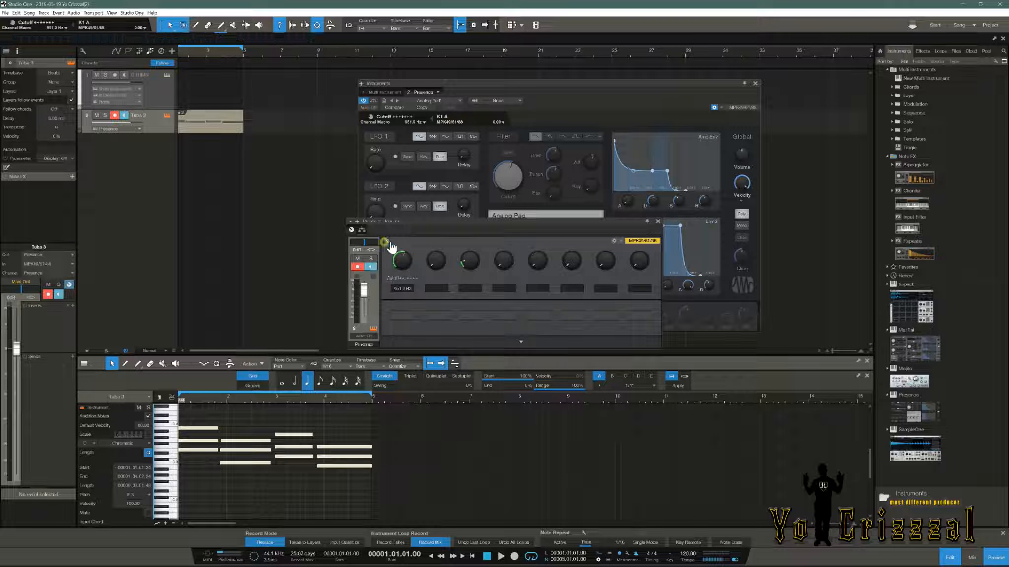
left_click(387, 242)
left_click(525, 365)
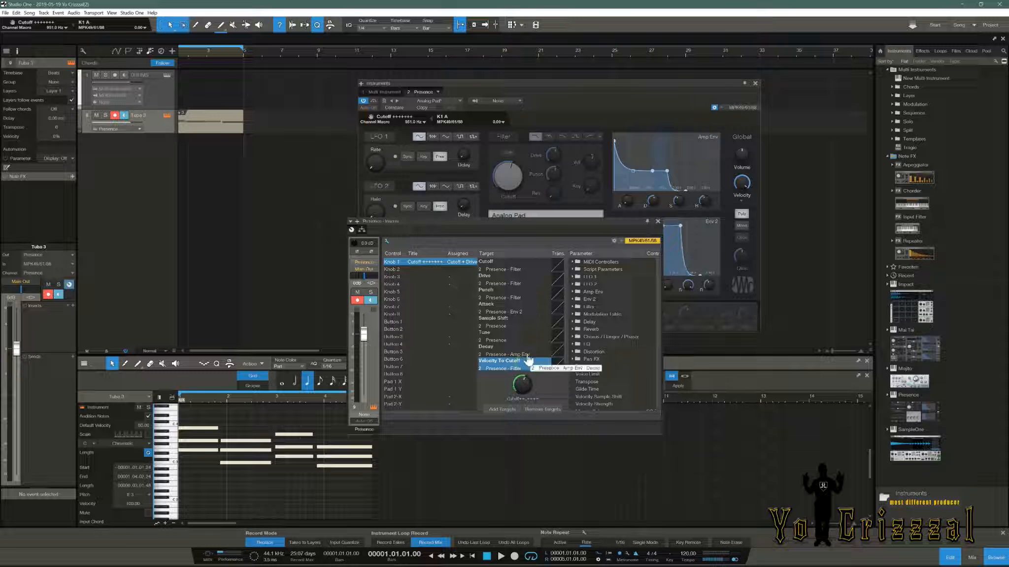
left_click(544, 409)
left_click(522, 353)
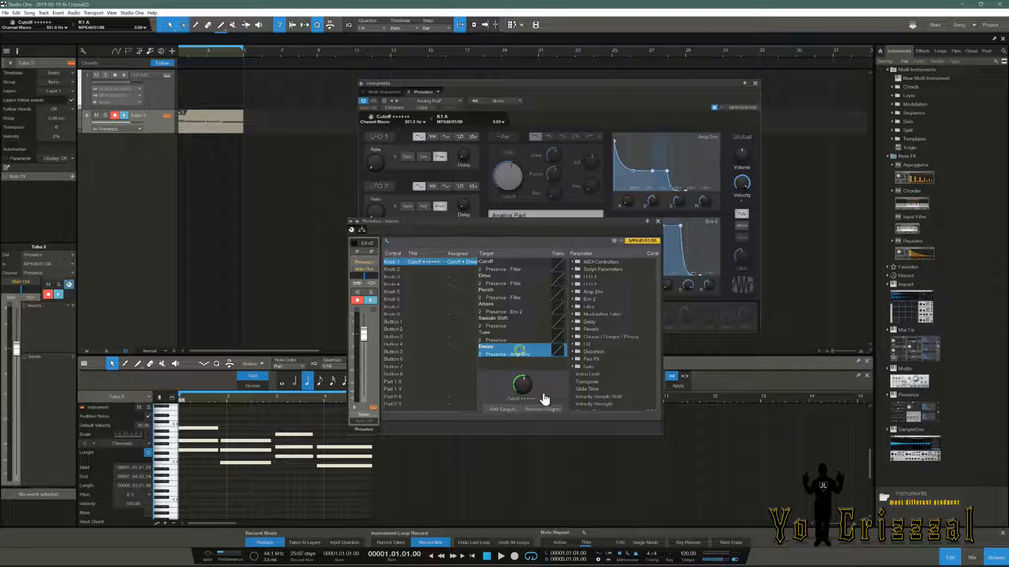
left_click_drag(514, 337, 515, 270)
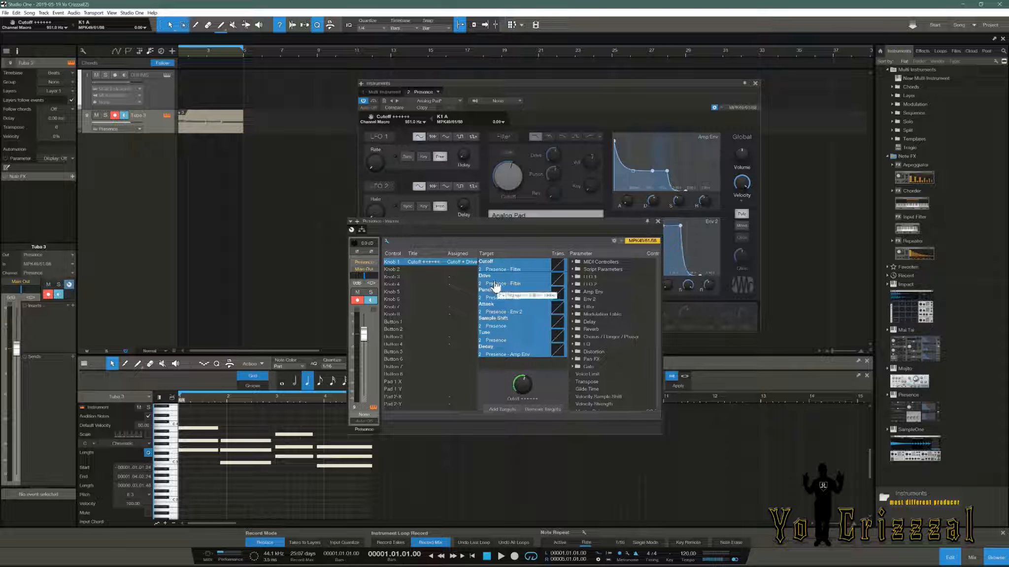
left_click(542, 411)
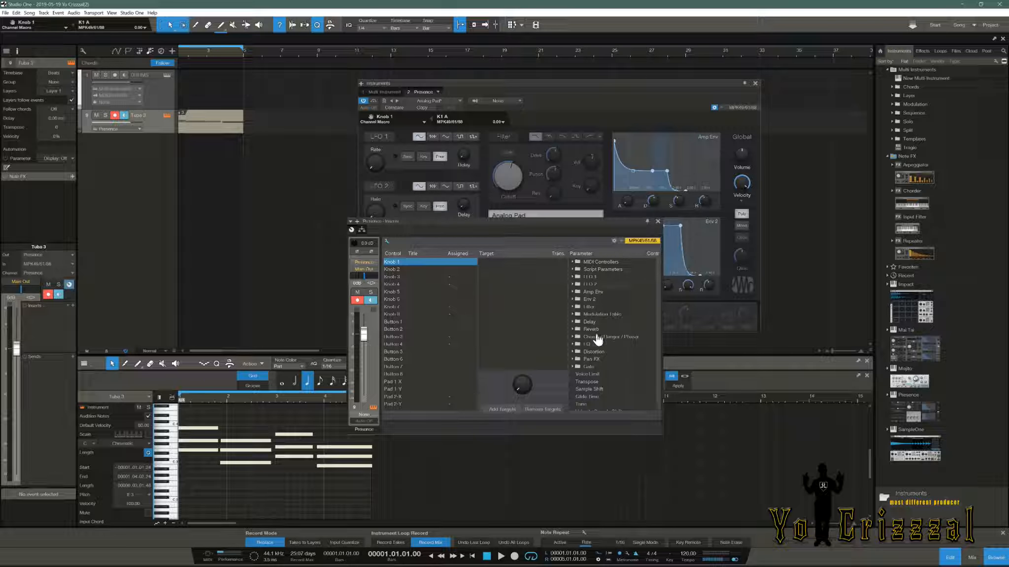
left_click(576, 292)
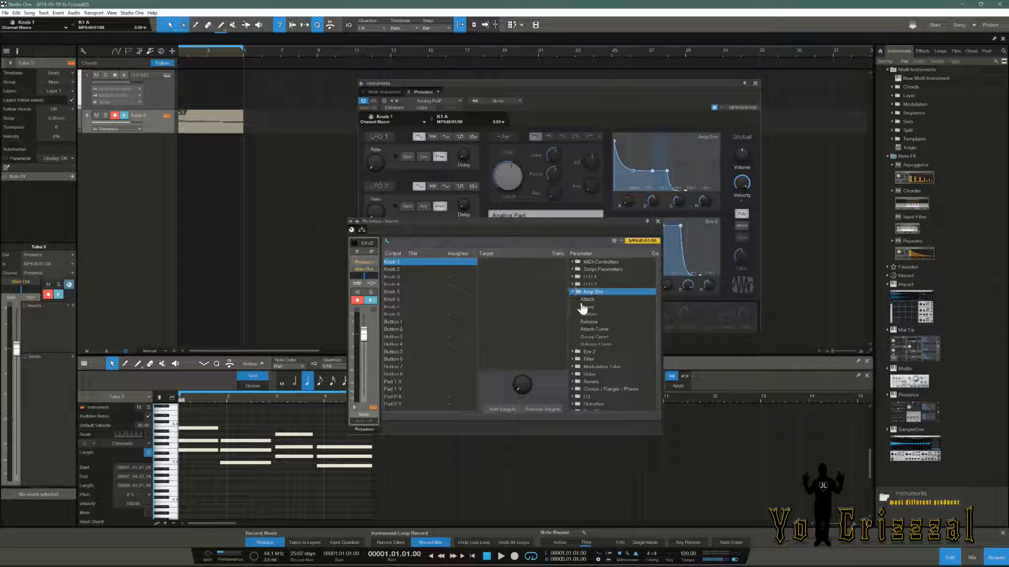
left_click(657, 221)
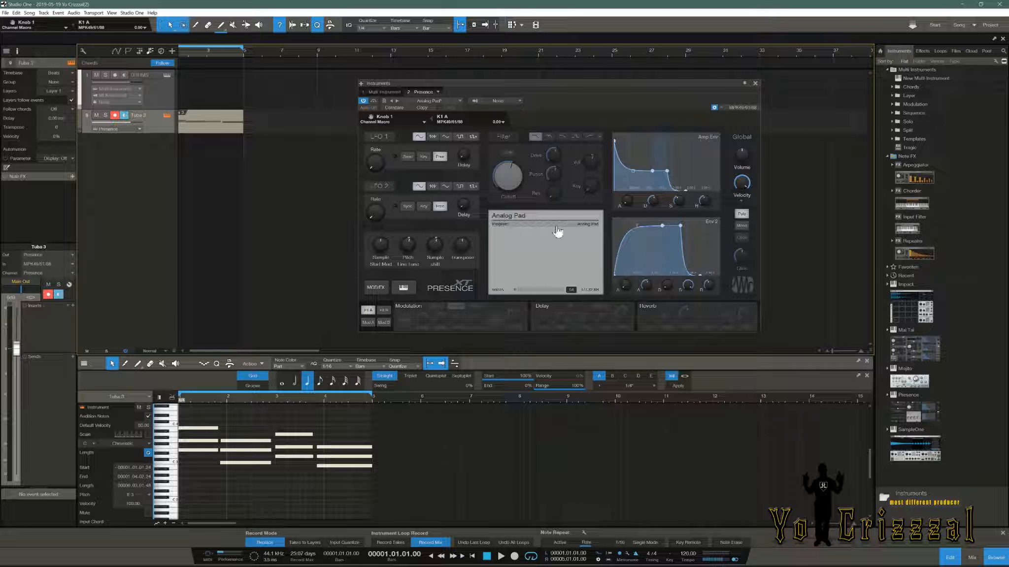
Step: Connect the Presence filter Cutoff to channel macro Knob 1
left_click(557, 84)
left_click_drag(560, 88, 547, 96)
left_click(505, 183)
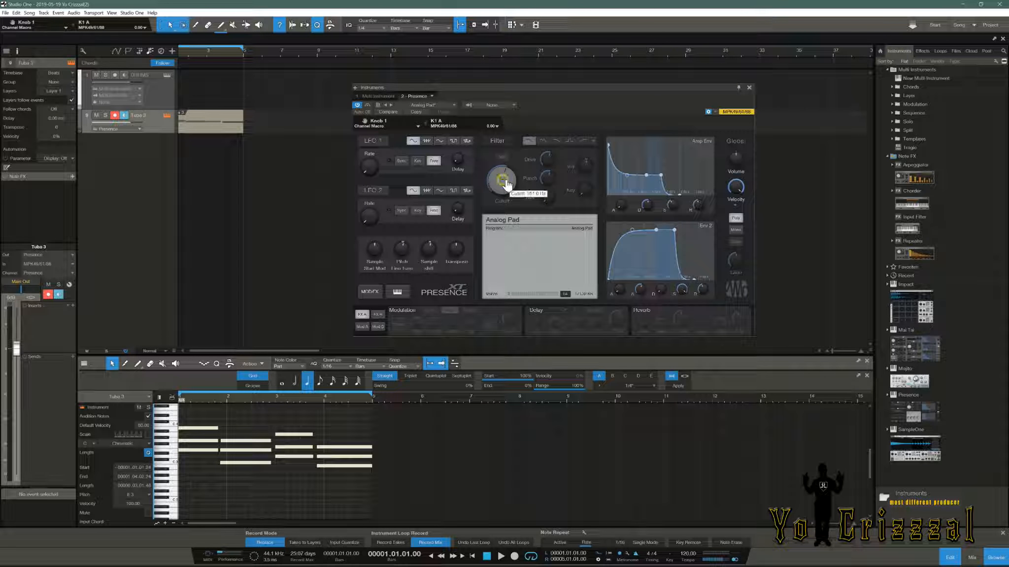
right_click(507, 184)
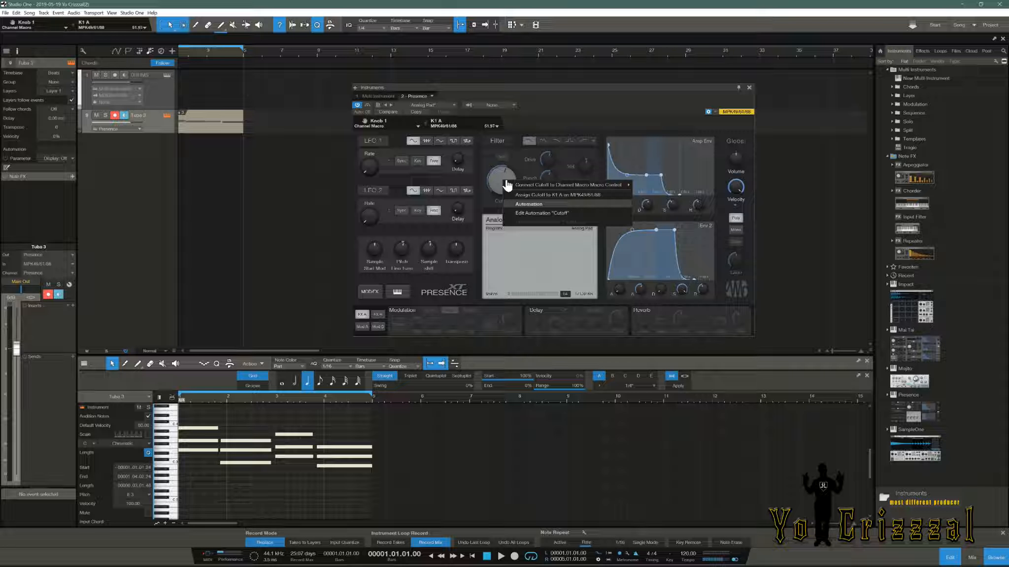
mouse_move(591, 185)
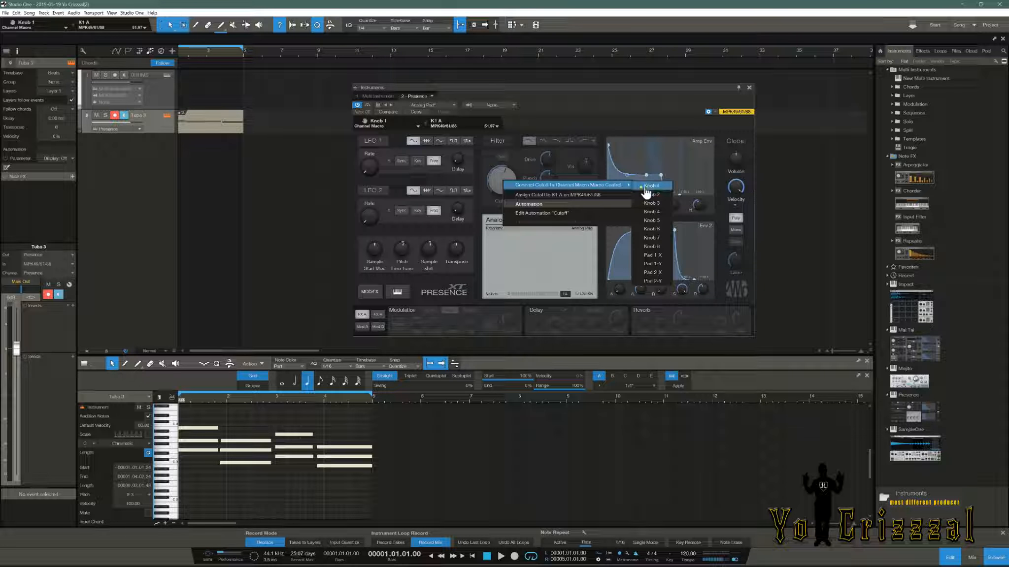
left_click(650, 186)
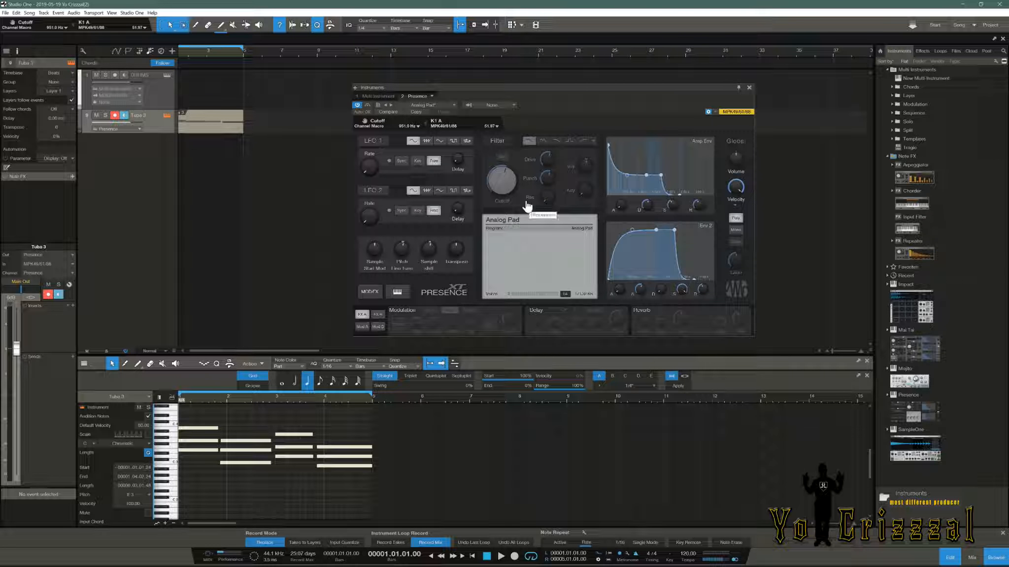
Step: Enable the Modulation effect in Presence and connect its Depth to channel macro Knob 1
left_click(399, 317)
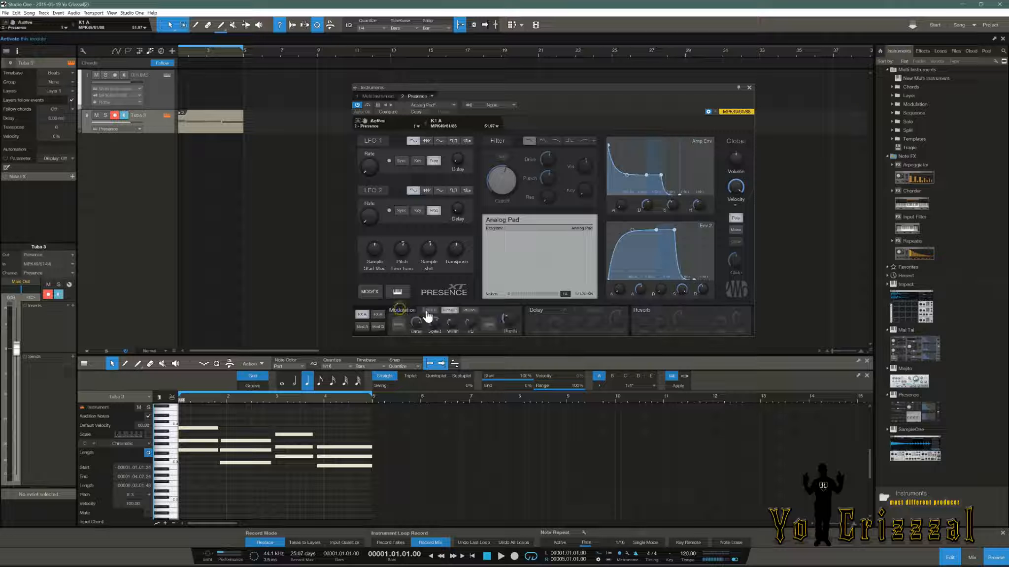
right_click(508, 319)
mouse_move(561, 324)
left_click(652, 324)
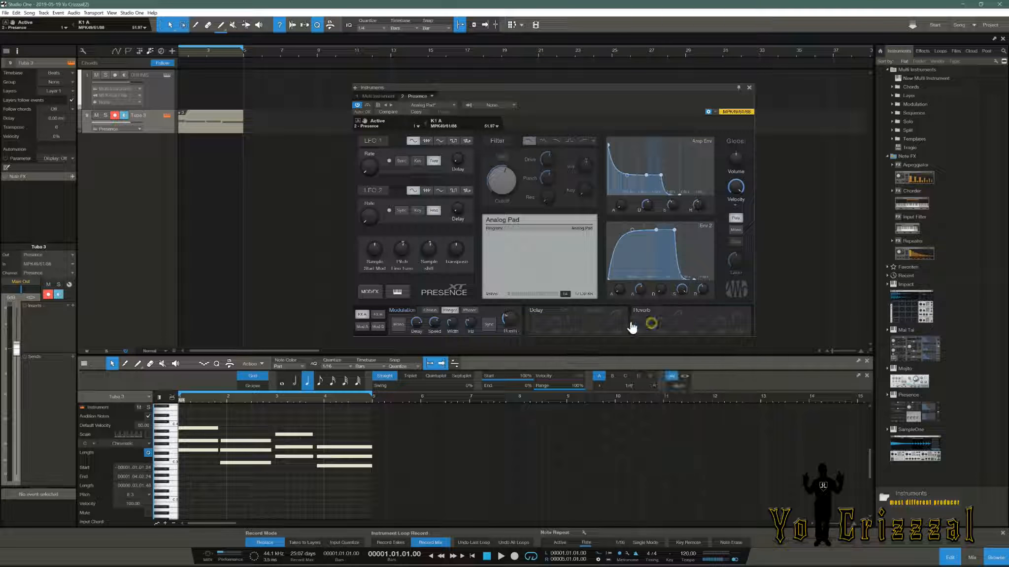
Step: Enable the Delay effect in Presence and connect its Mix to channel macro Knob 1
left_click(549, 315)
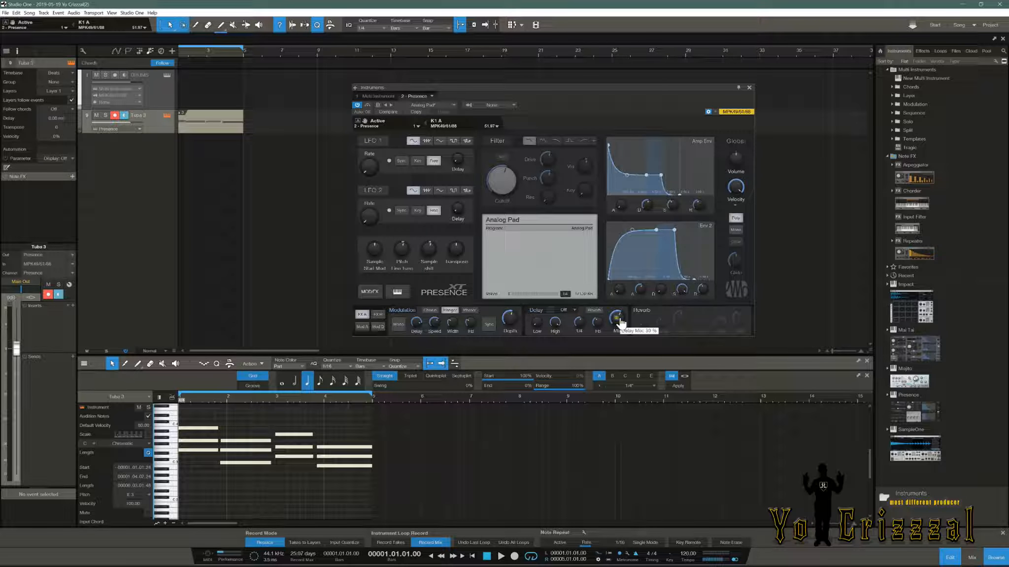
right_click(619, 322)
mouse_move(729, 324)
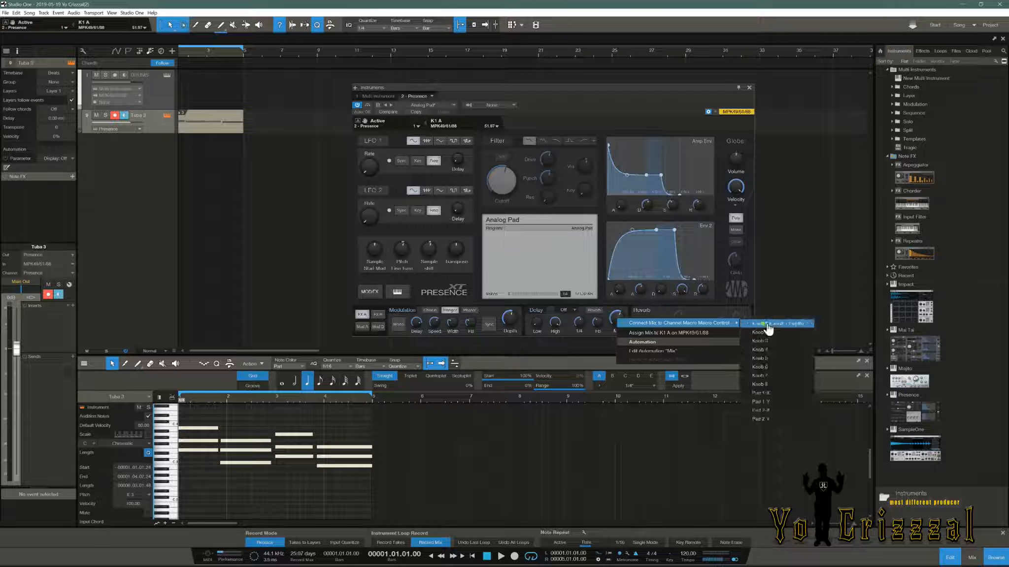
left_click(765, 324)
Step: Connect the Delay of Env 2 to channel macro Knob 1 and check the knob's target list
right_click(623, 291)
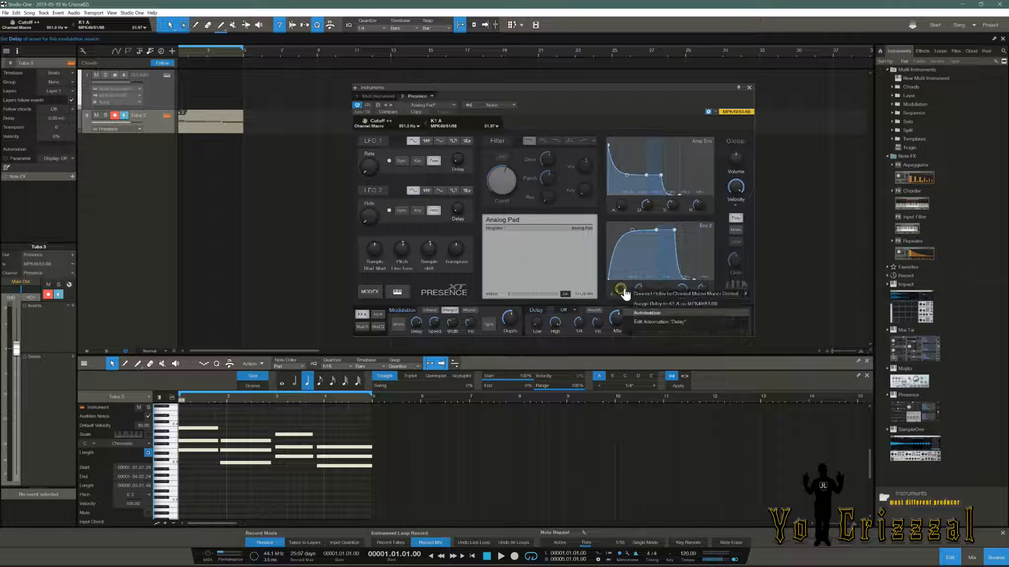
mouse_move(741, 295)
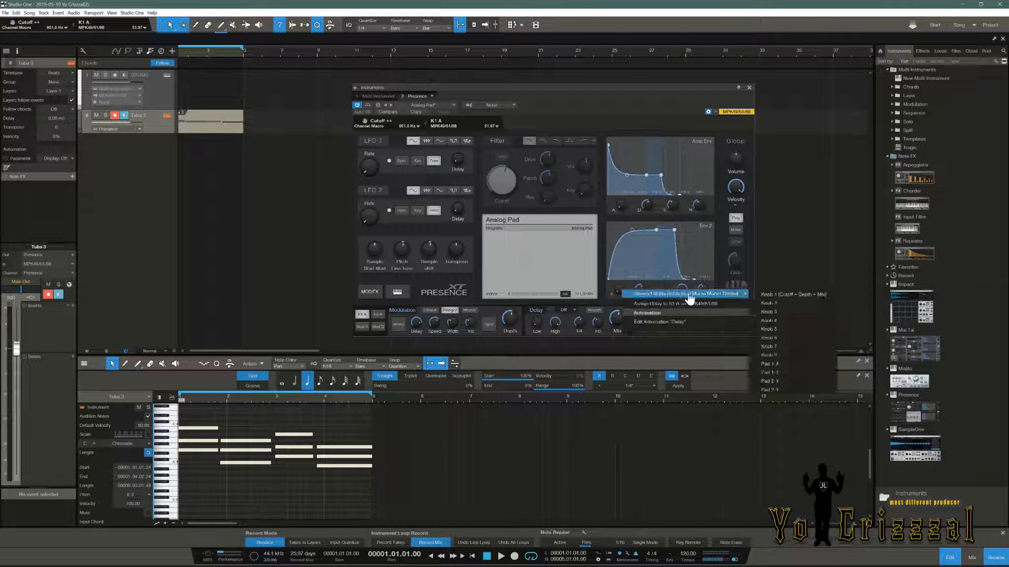
left_click(768, 295)
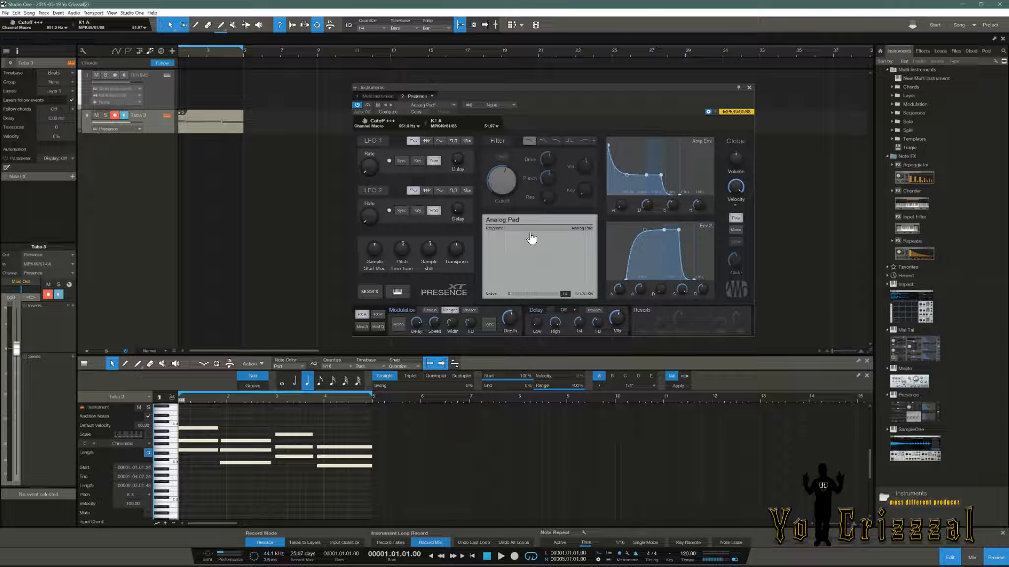
left_click(69, 285)
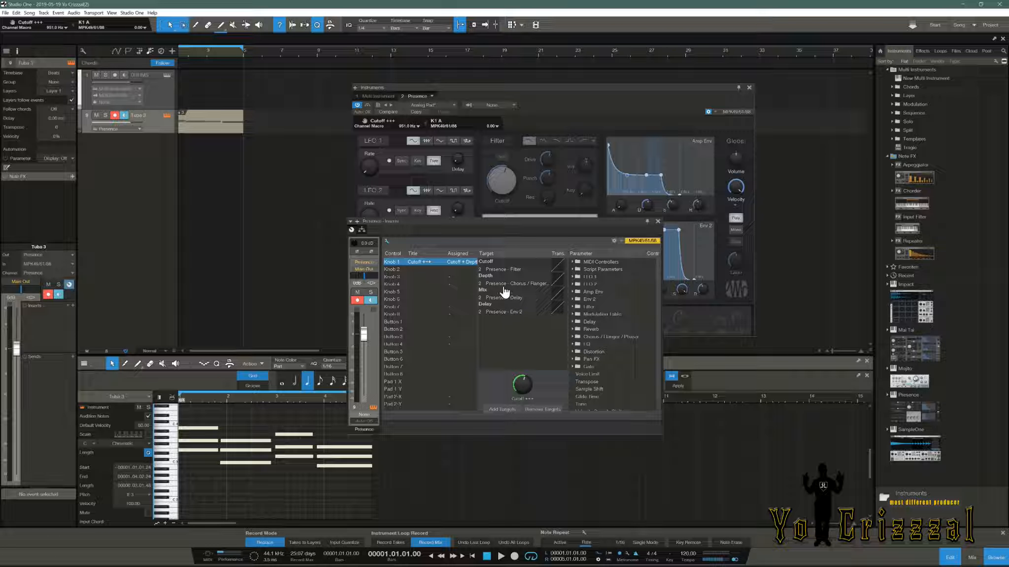
left_click(659, 223)
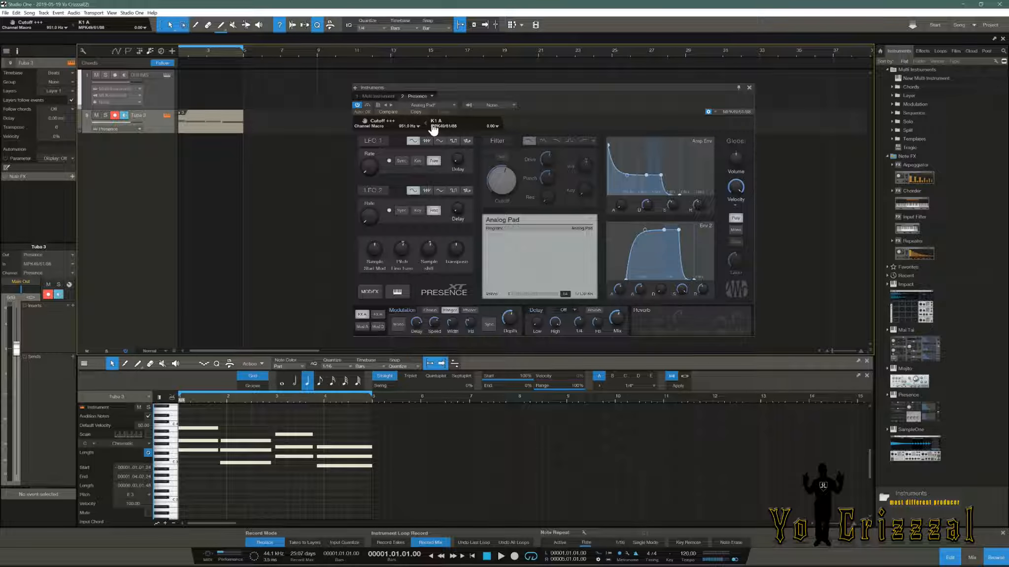
Step: Link hardware knob K1 A to the Cutoff channel macro and play the loop to test it
left_click(426, 124)
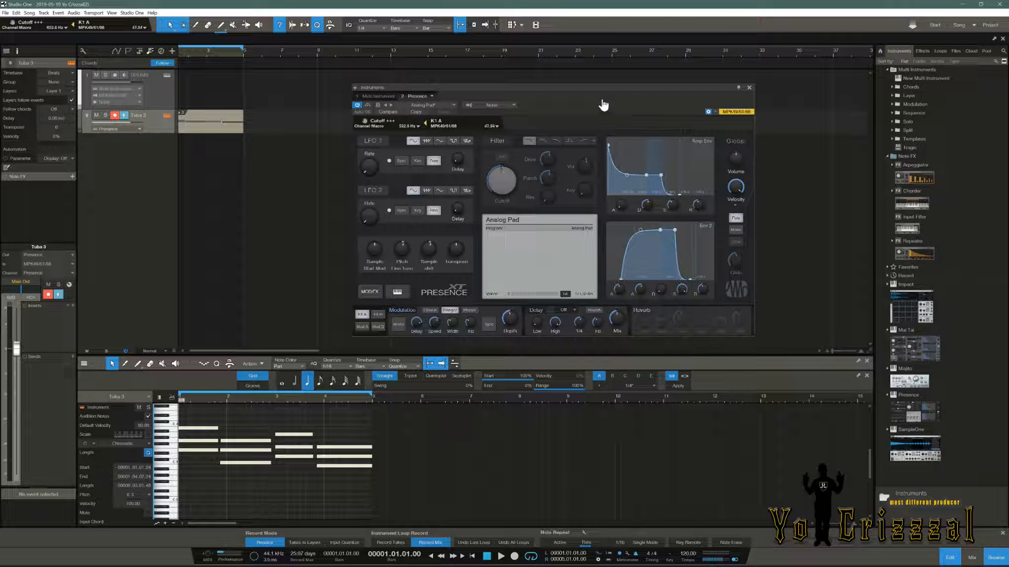
left_click(502, 558)
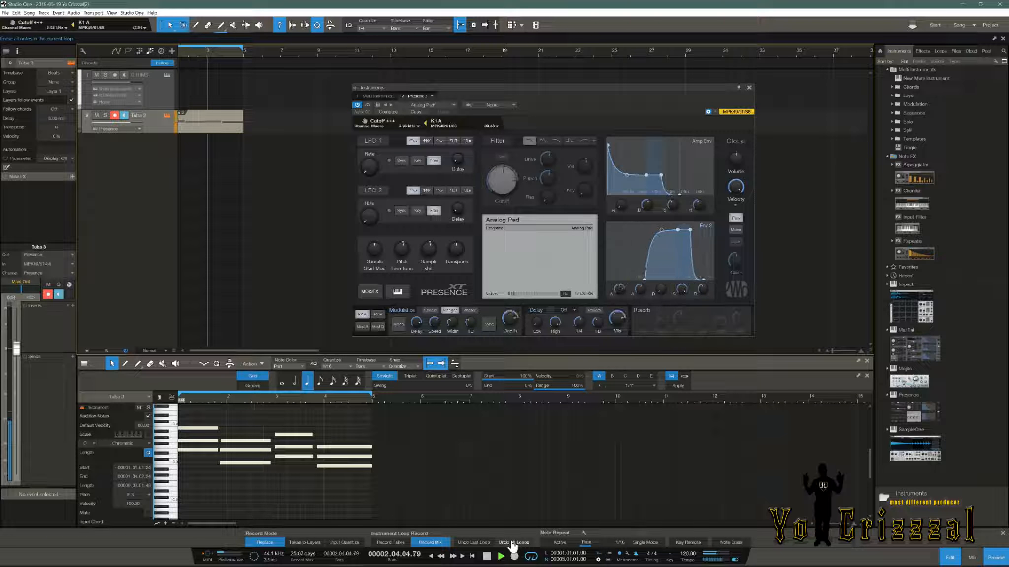
key("space")
Step: Enable the Reverb effect in Presence, connect its Mix to channel macro Knob 1 and play the loop
left_click(638, 312)
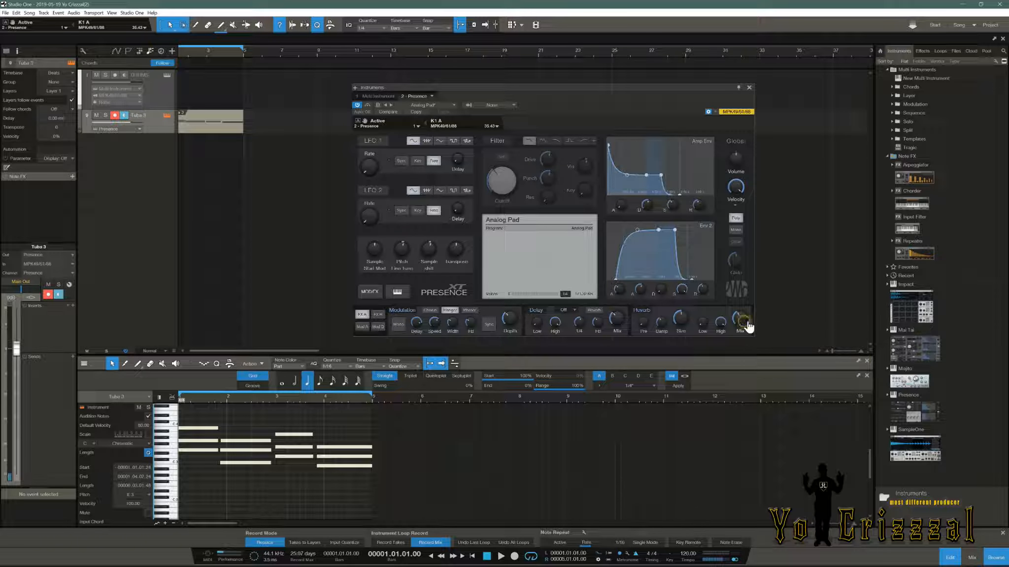
right_click(743, 323)
mouse_move(859, 329)
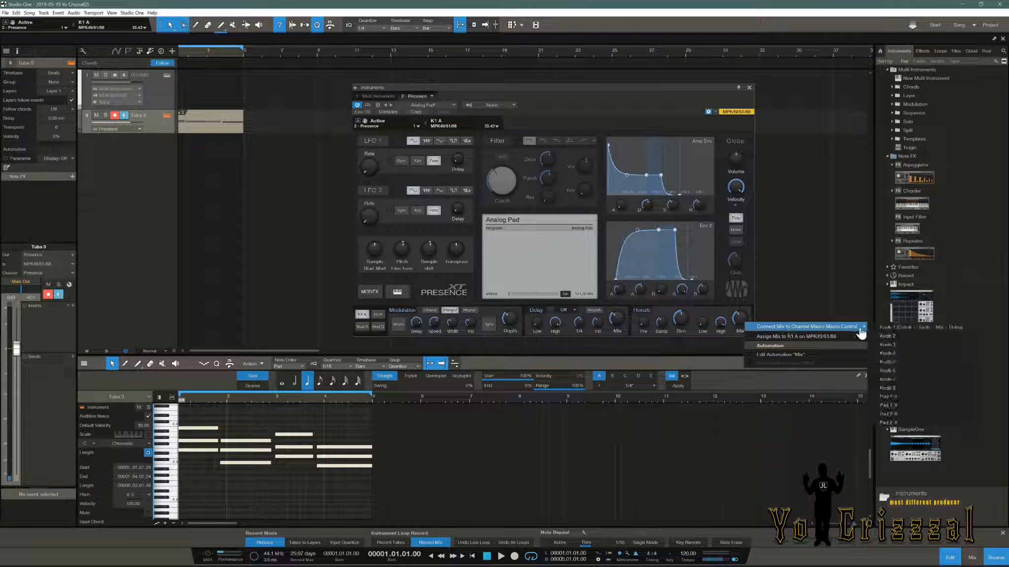
left_click(889, 328)
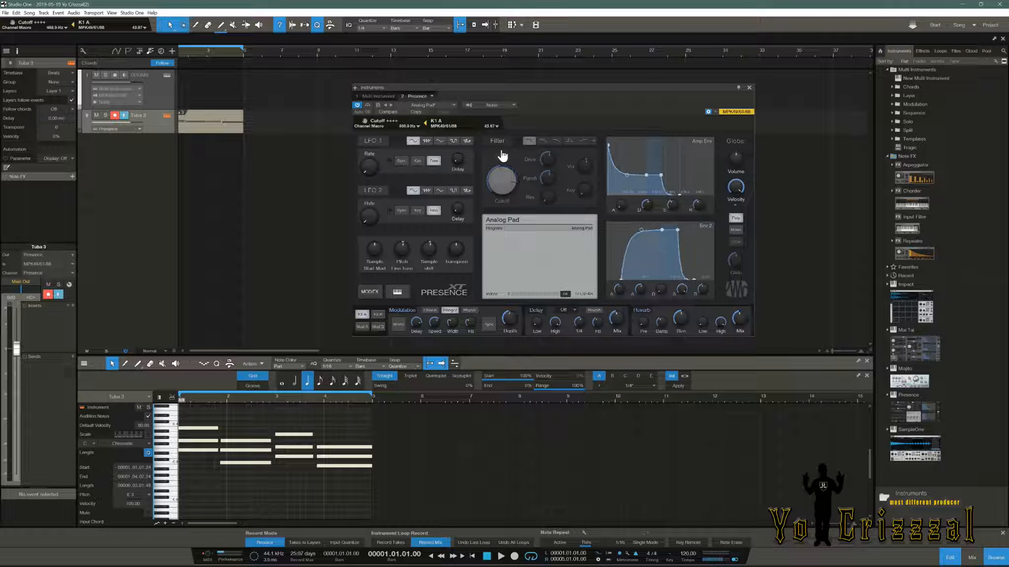
key("space")
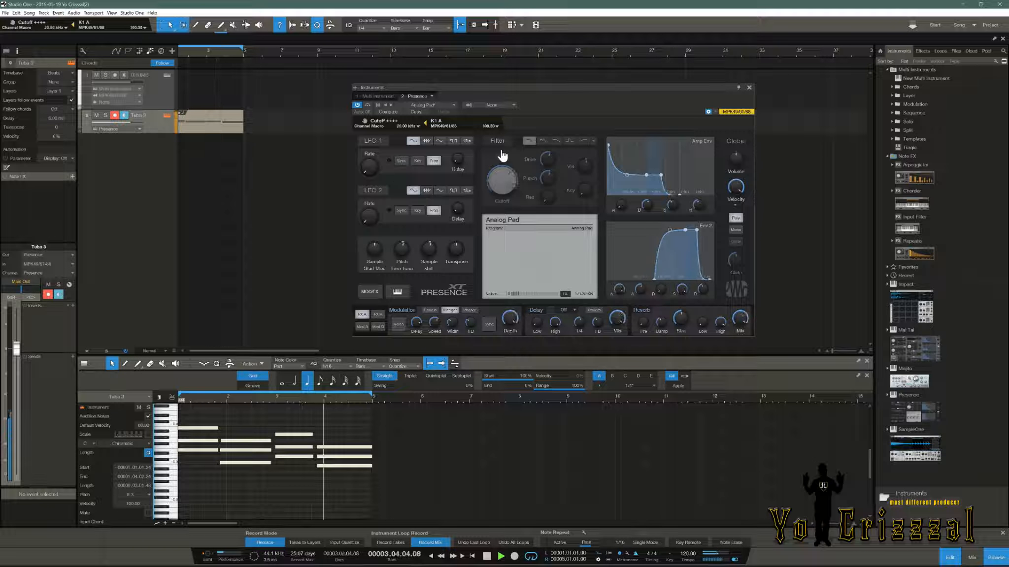
Step: Stop playback and set the Presence automation mode to Touch
key("space")
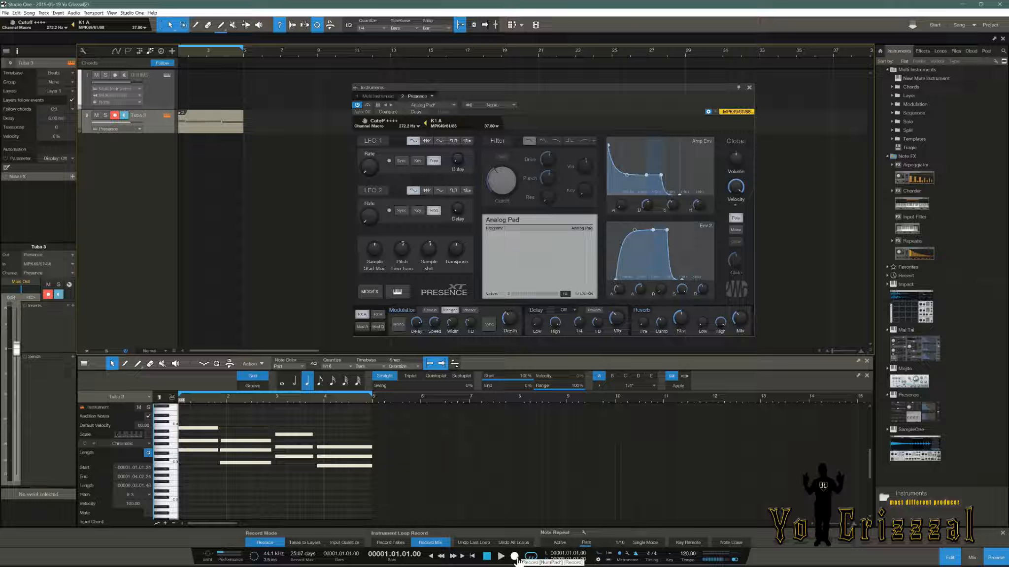
left_click(362, 112)
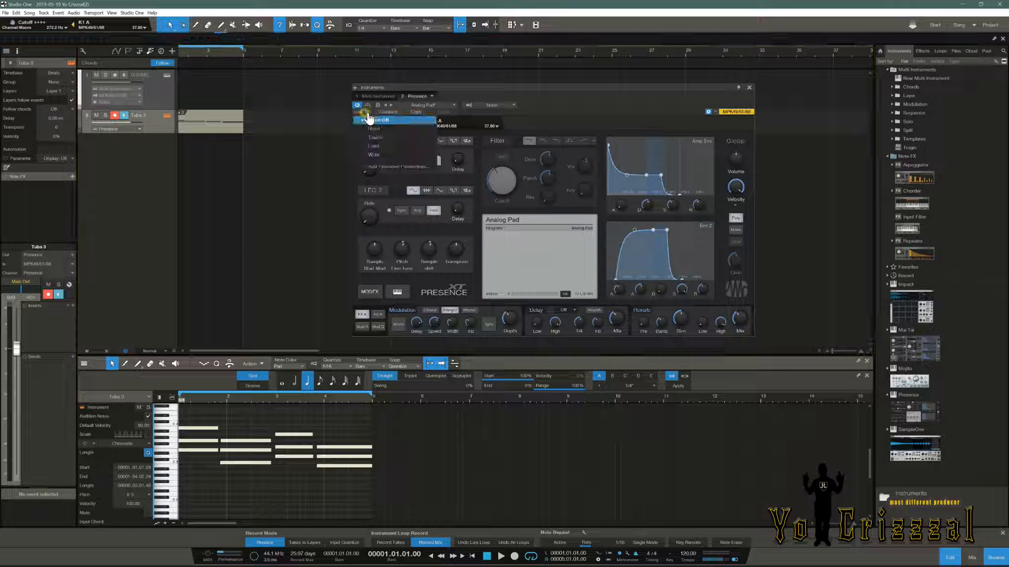
left_click(372, 138)
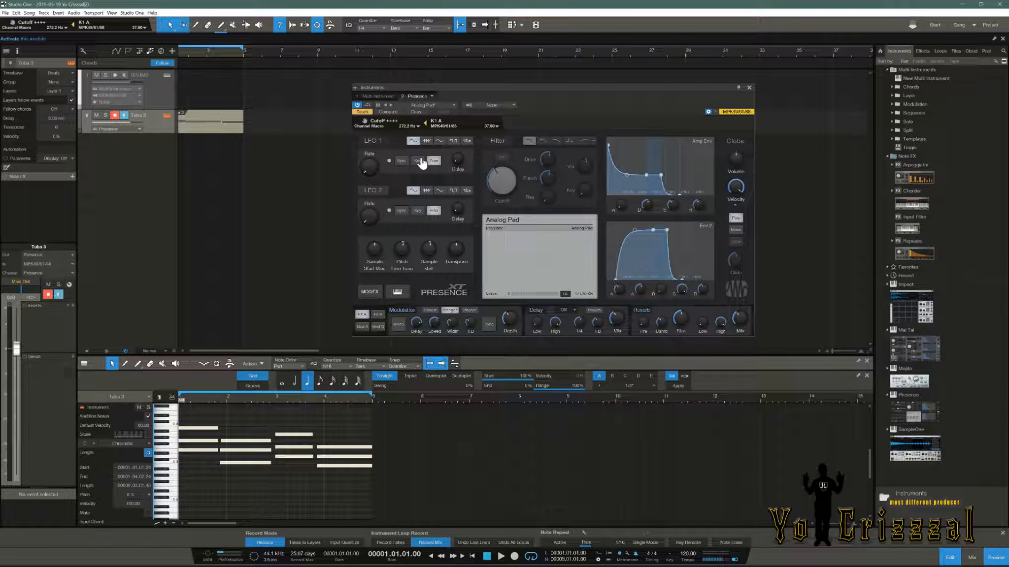
Step: Play the loop from the start while turning hardware knob K1 A to record automation for the linked parameters, and stop playback
left_click(487, 555)
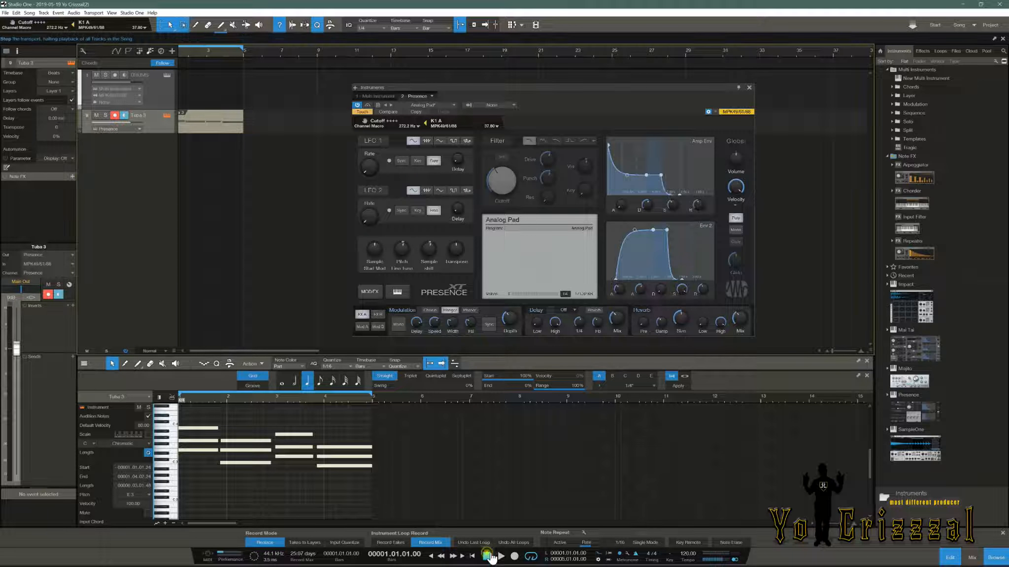
left_click(501, 557)
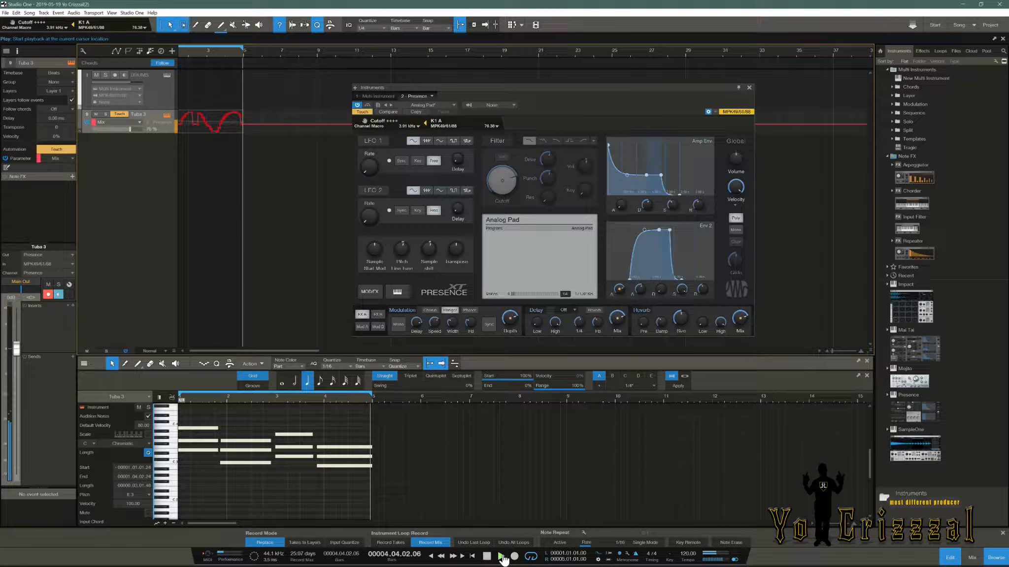
key("space")
left_click(488, 557)
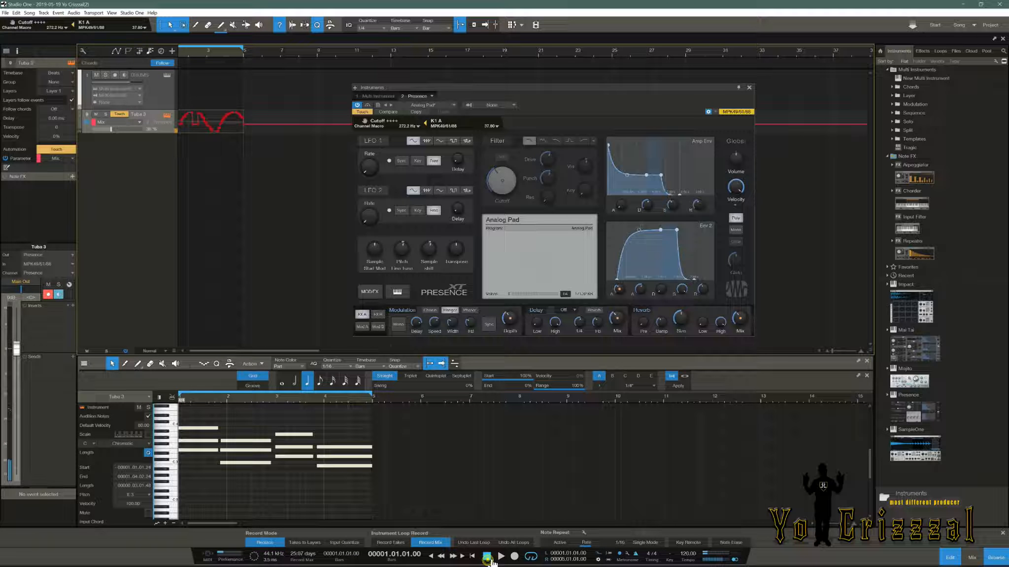
Step: Expand the Tuba 3 track's automation lanes, with the Presence window moved clear of the curves, and play back the recorded automation
left_click(83, 133)
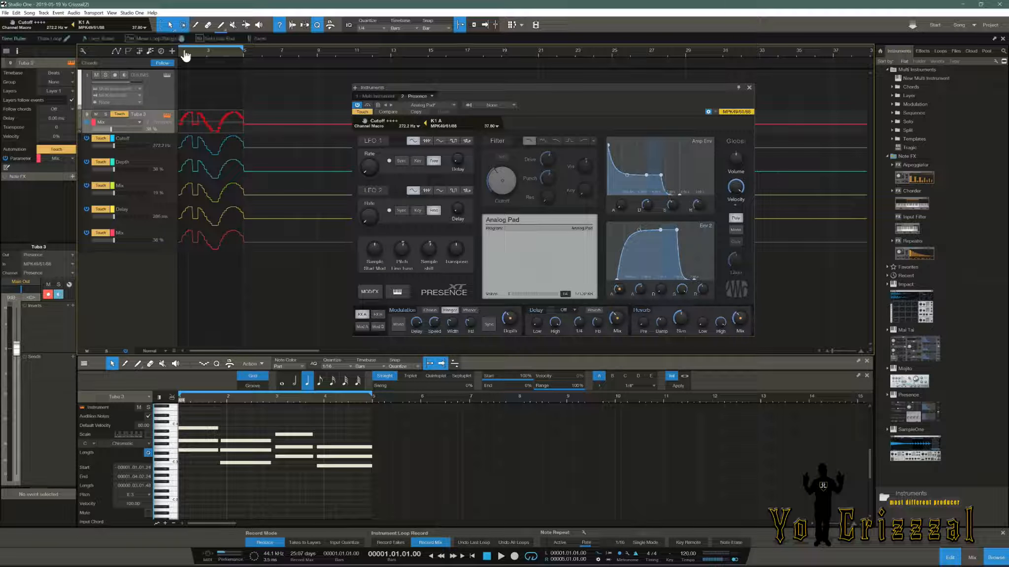
scroll(184, 52, "up", 3)
scroll(186, 55, "up", 3)
left_click_drag(186, 54, 646, 89)
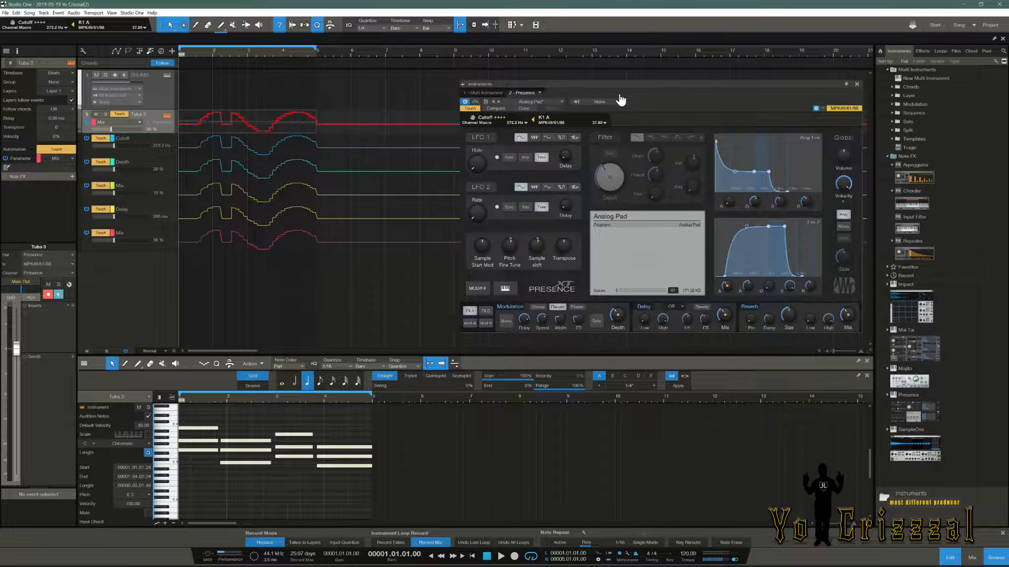
key("space")
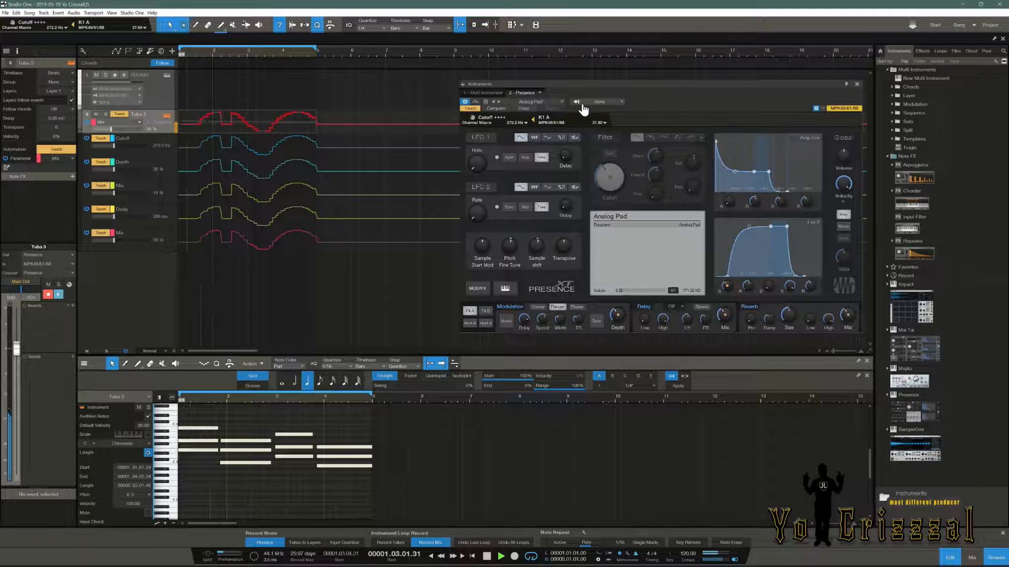
key("space")
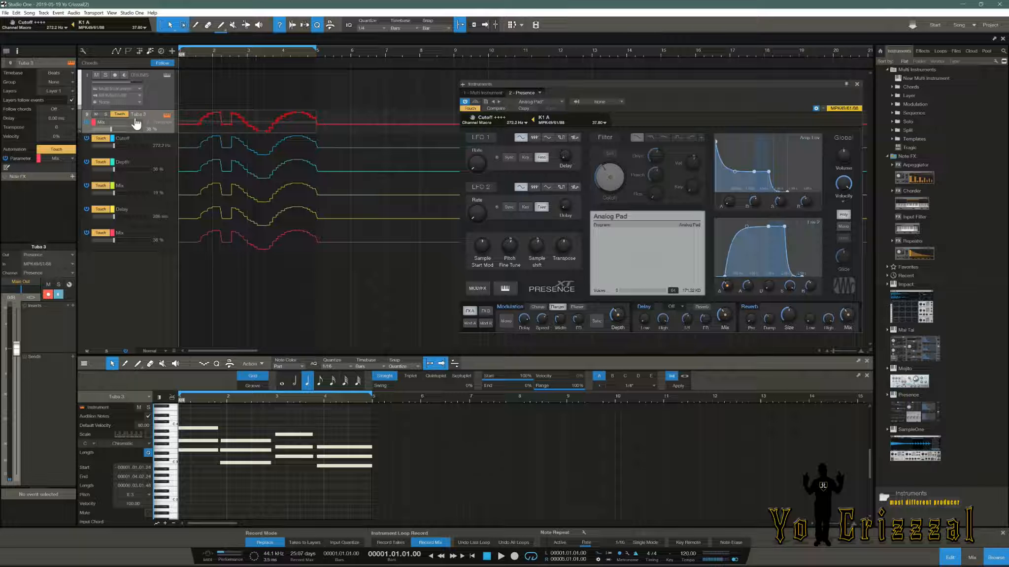
Step: Switch the Tuba 3 track from its automation curve to its note part, with the automation lanes expanded beneath it
key("a")
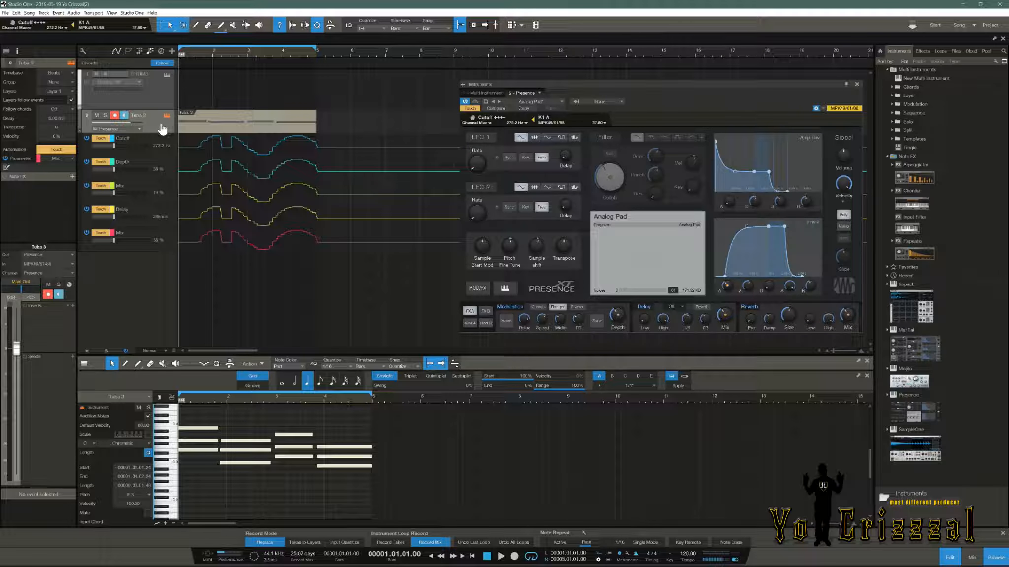
left_click(160, 128)
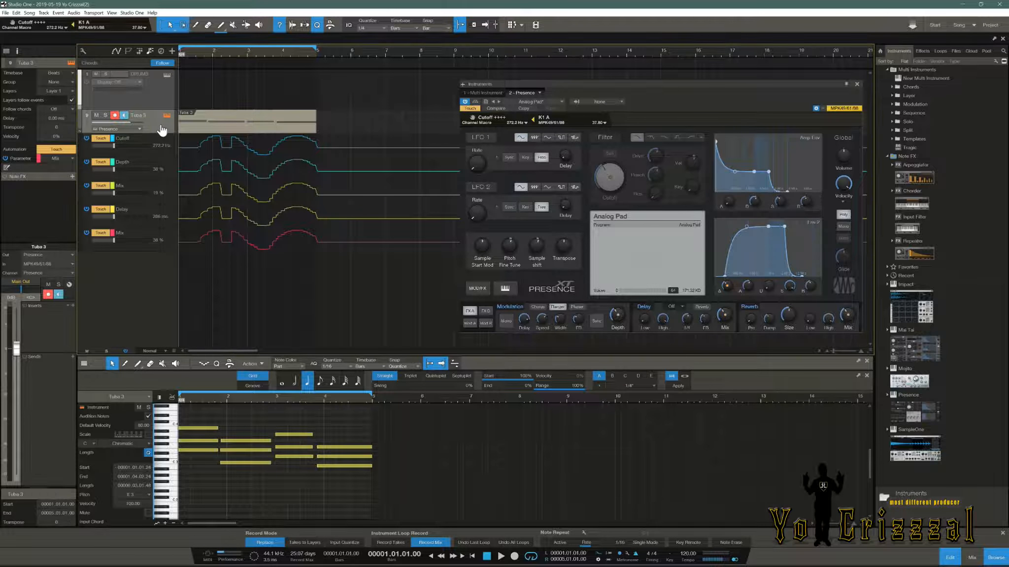
key("a")
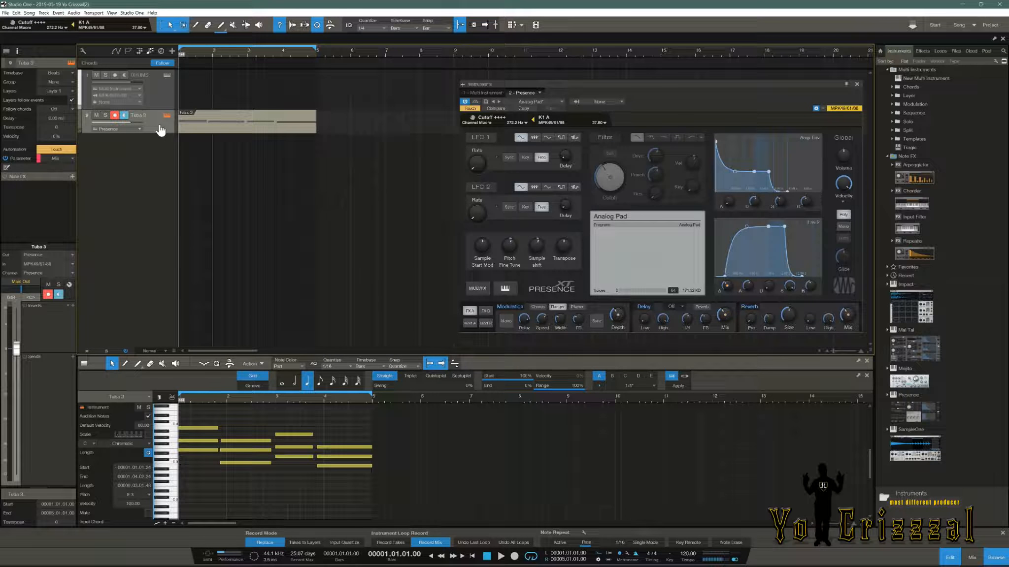
key("a")
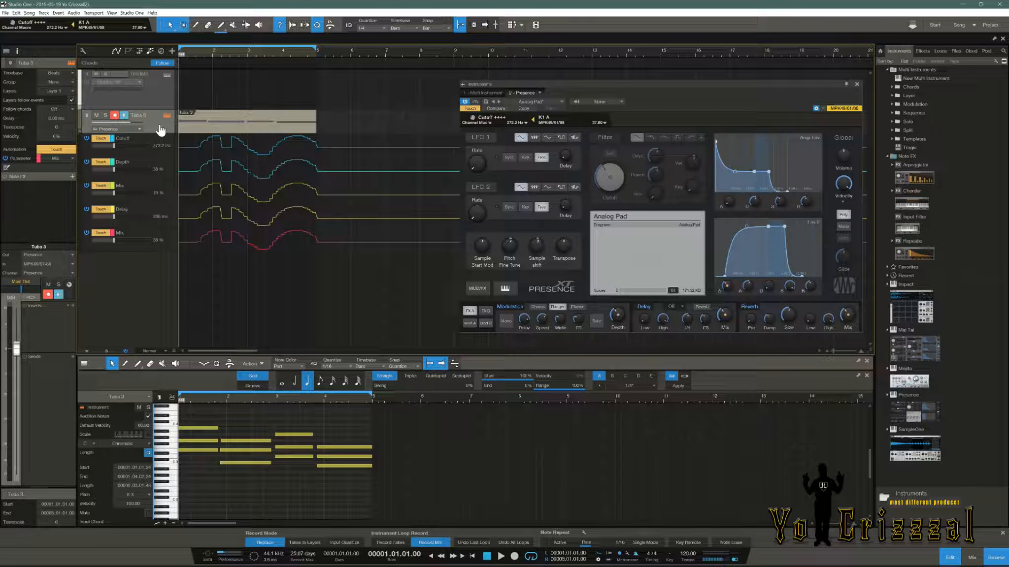
key("a")
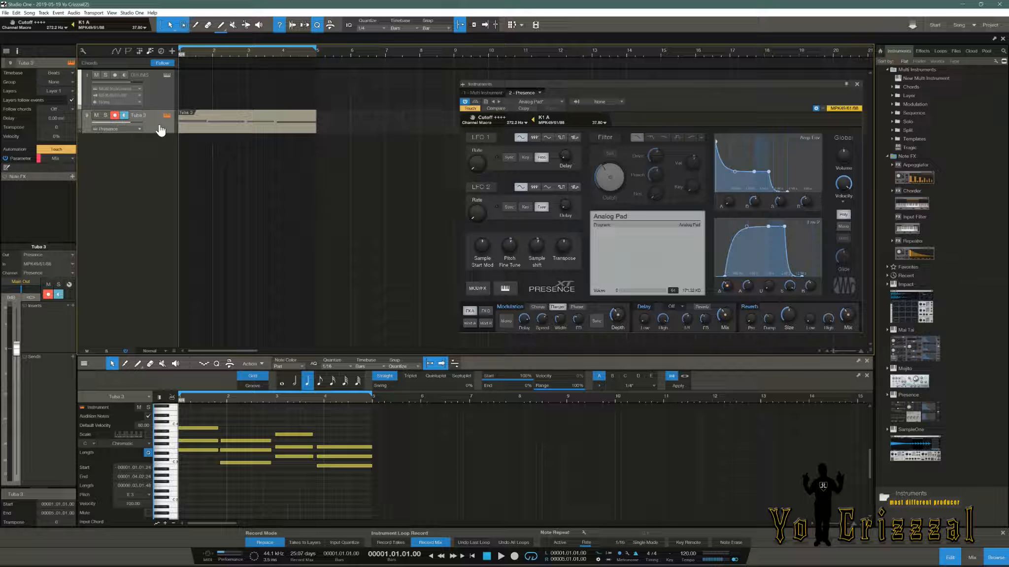
key("a")
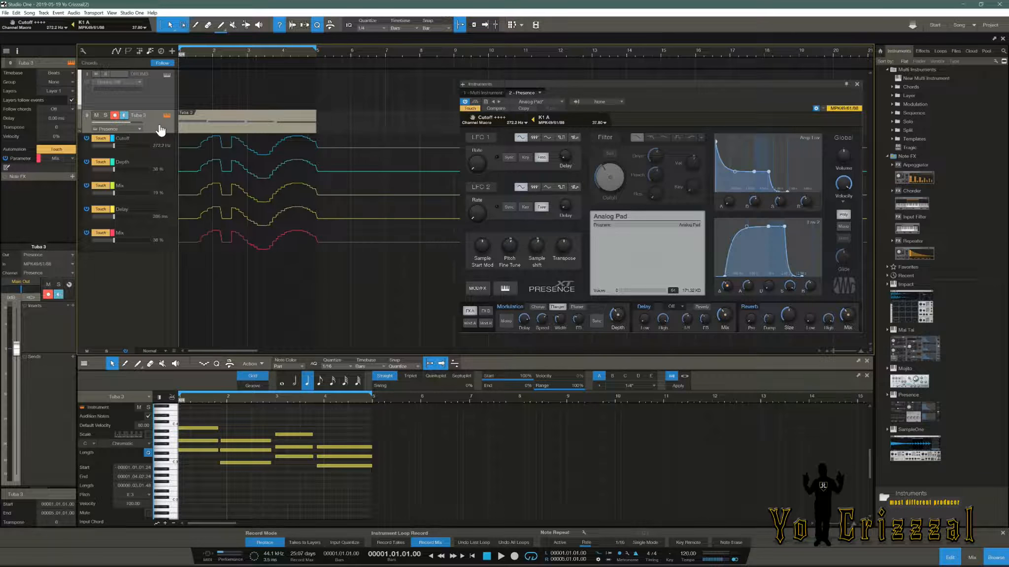
key("a")
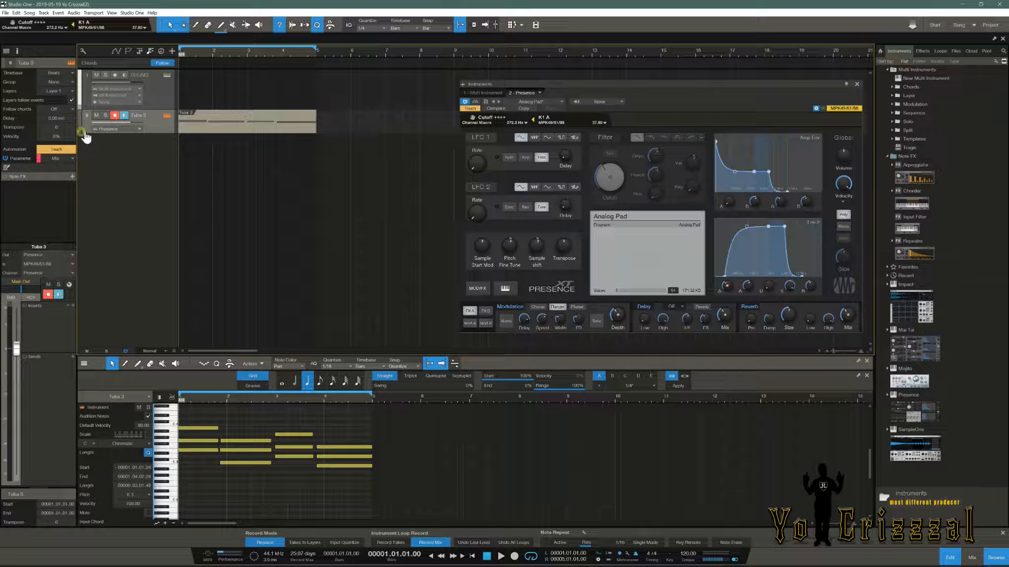
left_click(82, 131)
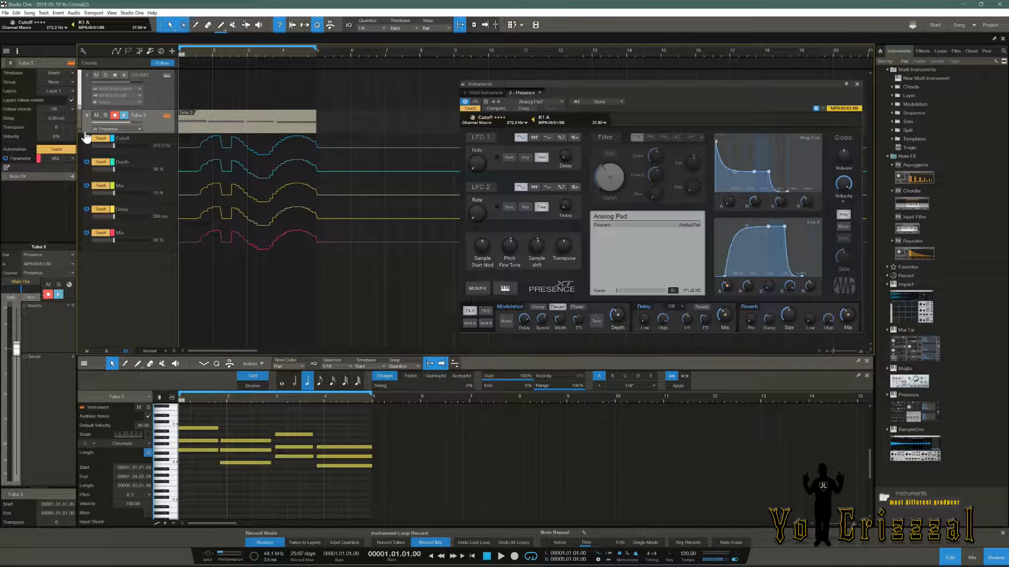